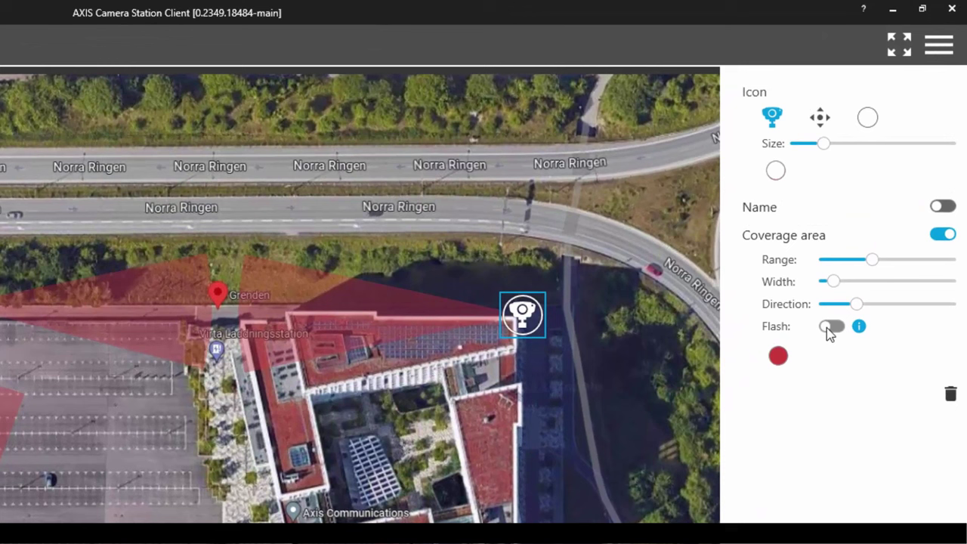
- Turn on the Flash toggle so the camera's coverage area flashes on the map
{"action": "left_click", "coordinate": [828, 326]}
{"action": "mouse_move", "coordinate": [861, 328]}
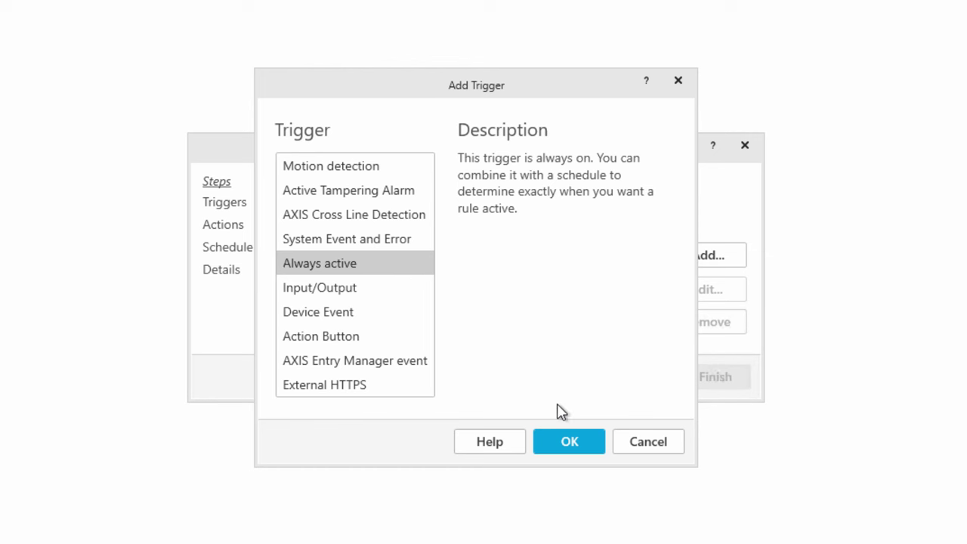
- Confirm the Always active trigger and add a Record action to the rule
{"action": "left_click", "coordinate": [577, 442]}
{"action": "left_click", "coordinate": [632, 377]}
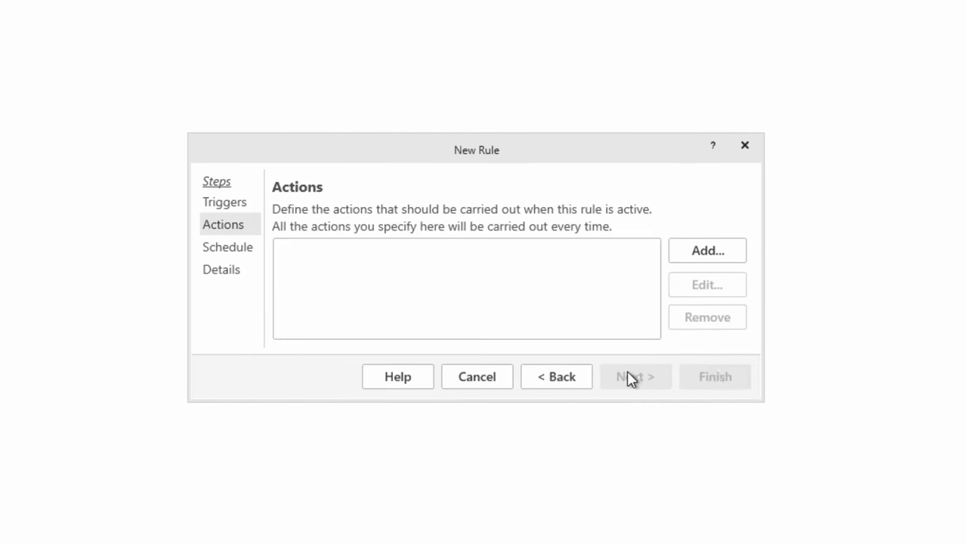
{"action": "left_click", "coordinate": [714, 256]}
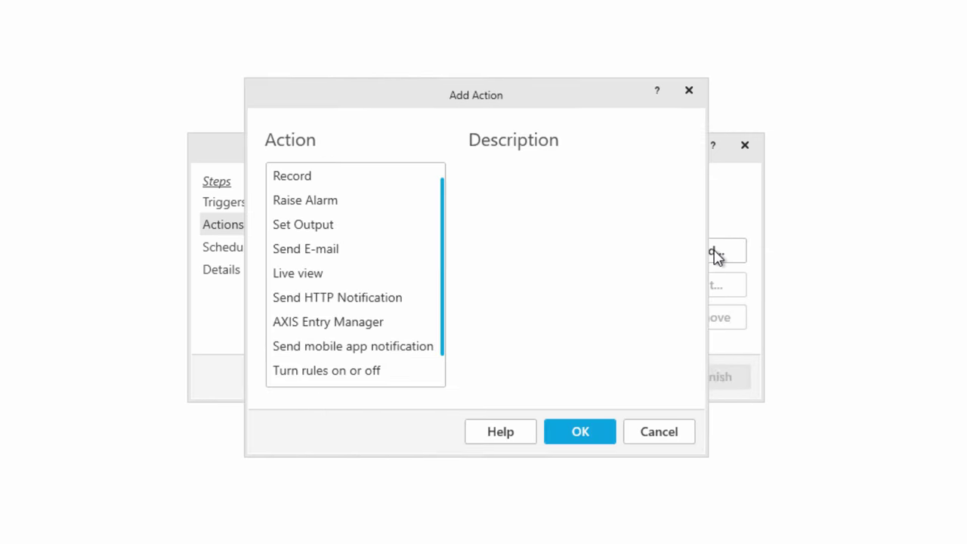
{"action": "left_click", "coordinate": [417, 182]}
{"action": "left_click", "coordinate": [579, 441]}
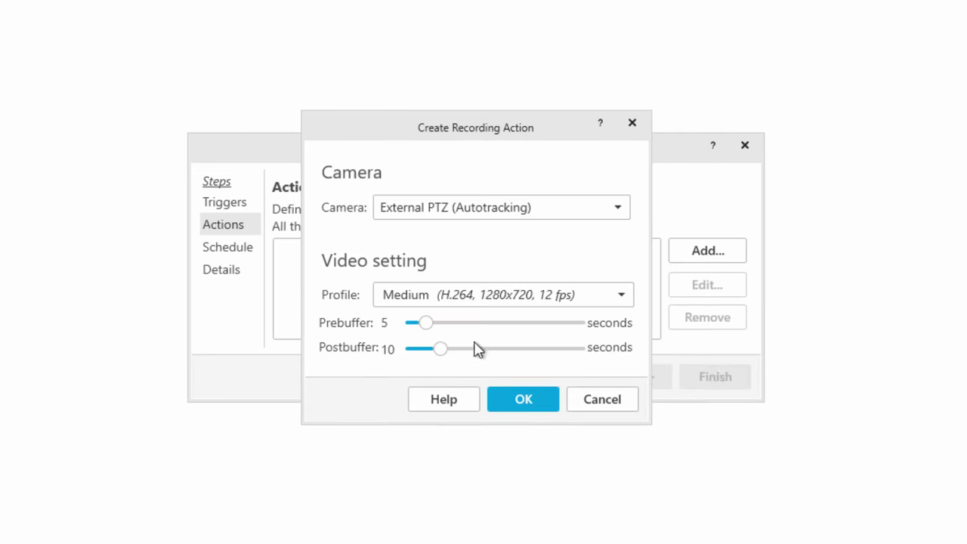
- Record at Low profile with 0-second pre- and postbuffers, then apply the Office Hours custom schedule
{"action": "left_click_drag", "start_coordinate": [418, 324], "coordinate": [397, 331]}
{"action": "left_click_drag", "start_coordinate": [445, 356], "coordinate": [399, 356]}
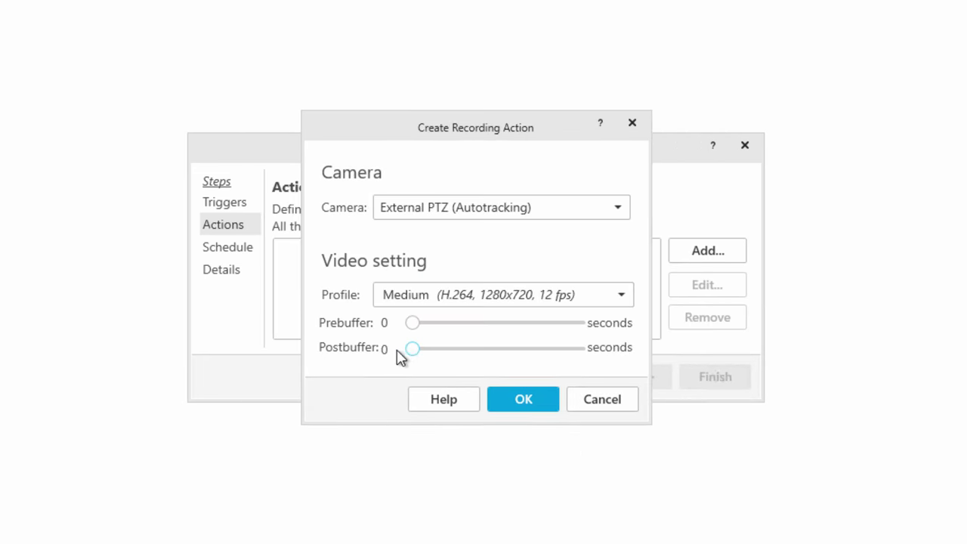
{"action": "left_click", "coordinate": [490, 302]}
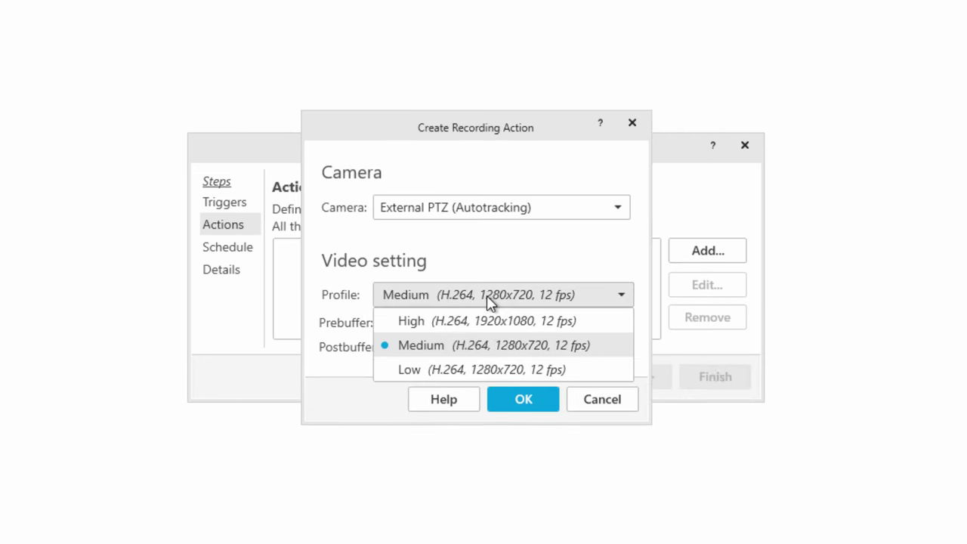
{"action": "left_click", "coordinate": [497, 370]}
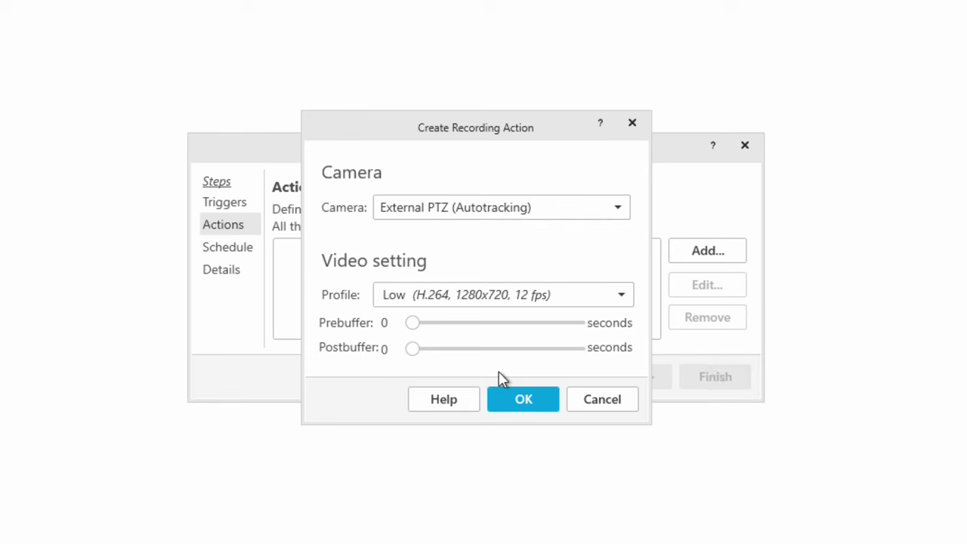
{"action": "left_click", "coordinate": [525, 409]}
{"action": "left_click", "coordinate": [651, 385]}
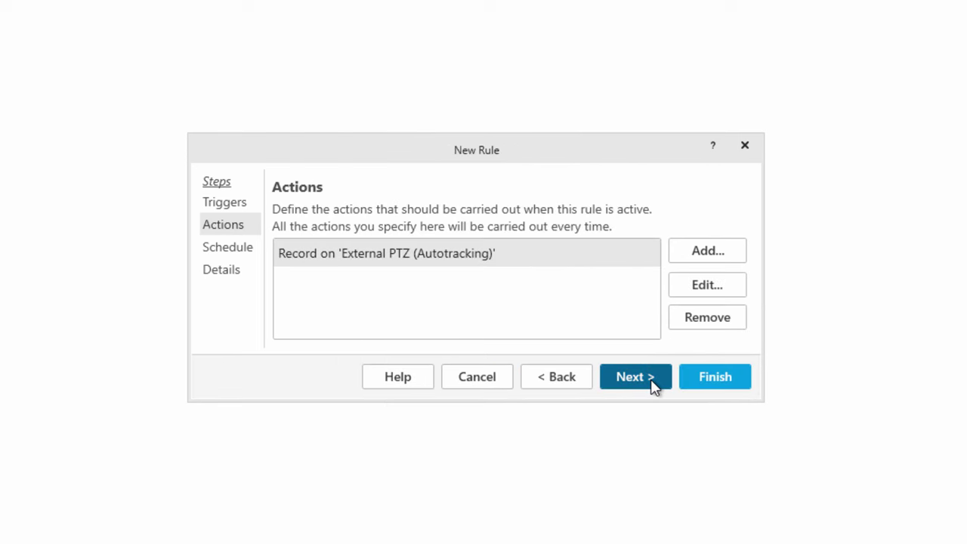
{"action": "left_click", "coordinate": [378, 259]}
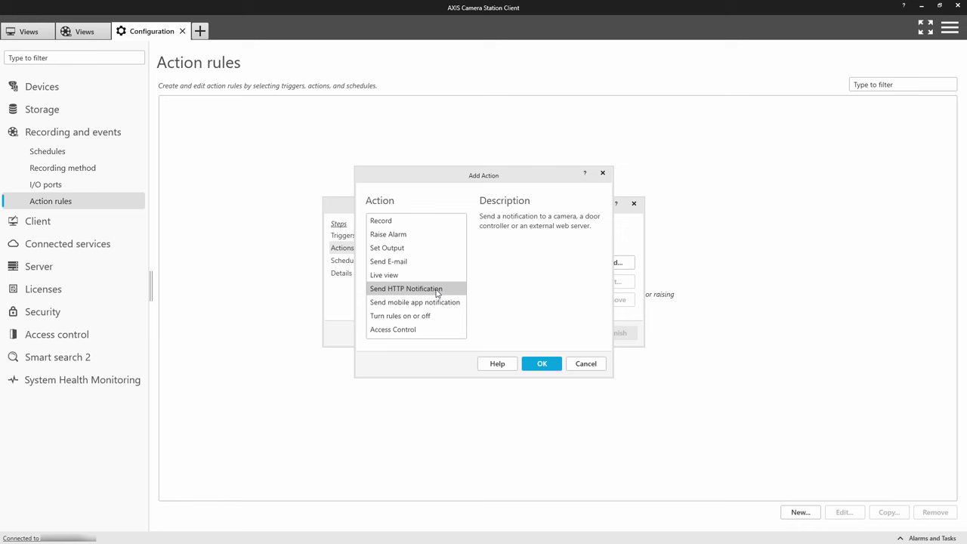
- Add a Send HTTP Notification action using method POST and content type application/json
{"action": "left_click", "coordinate": [541, 363]}
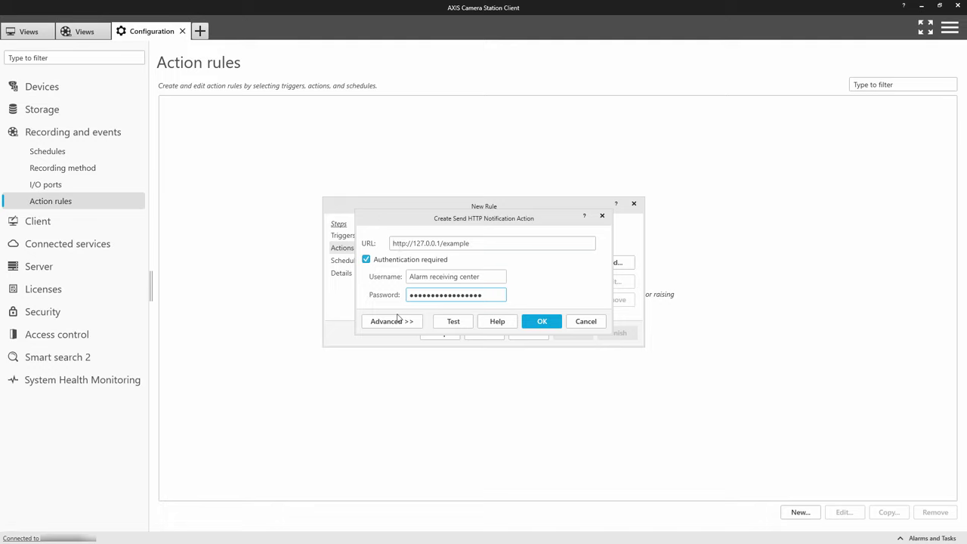
{"action": "left_click", "coordinate": [393, 321]}
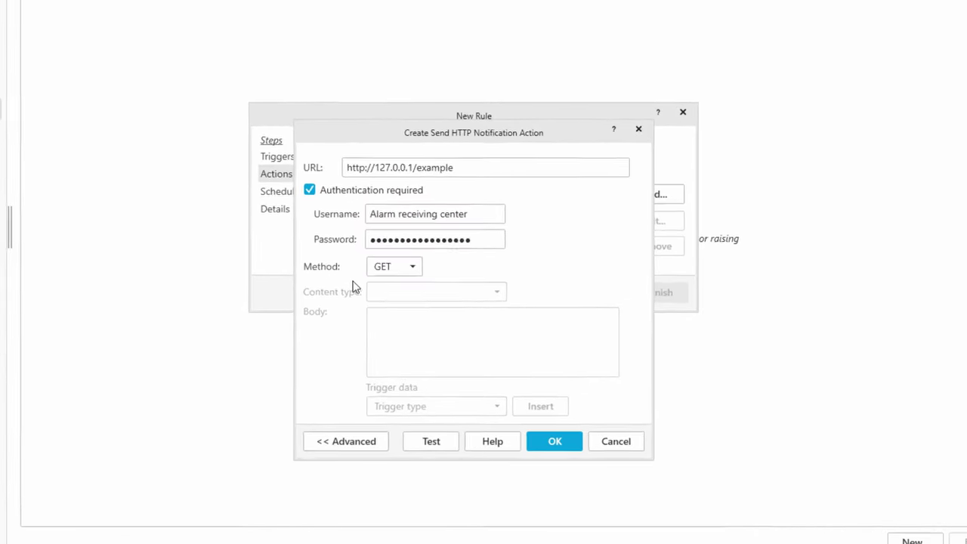
{"action": "left_click", "coordinate": [413, 267]}
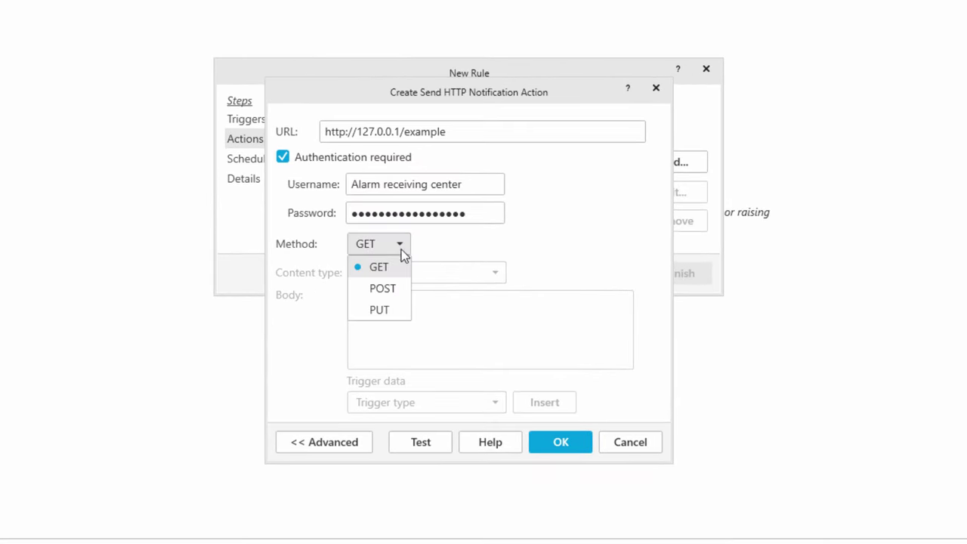
{"action": "left_click", "coordinate": [396, 289]}
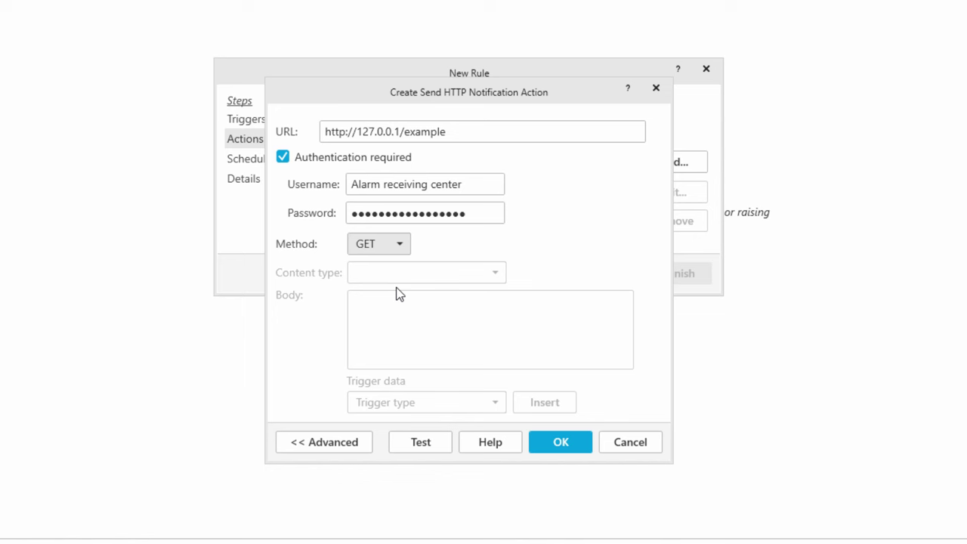
{"action": "left_click", "coordinate": [502, 276]}
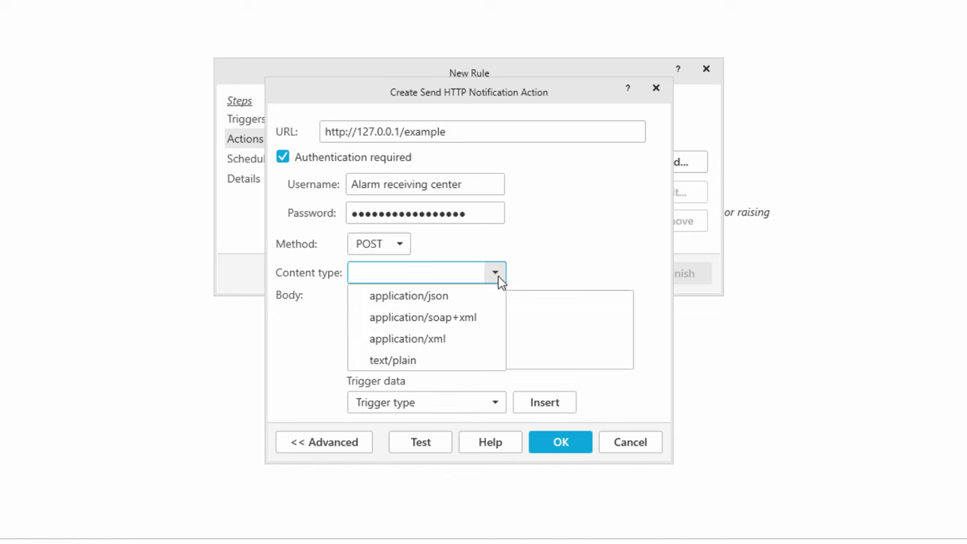
{"action": "left_click", "coordinate": [475, 296]}
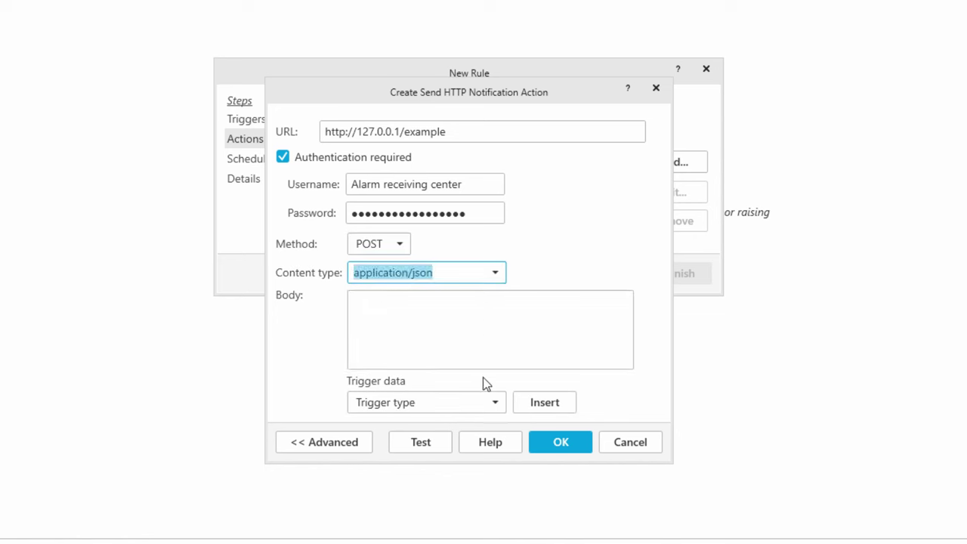
- Insert Source ID and Trigger time (UTC) into the notification body
{"action": "left_click", "coordinate": [495, 403]}
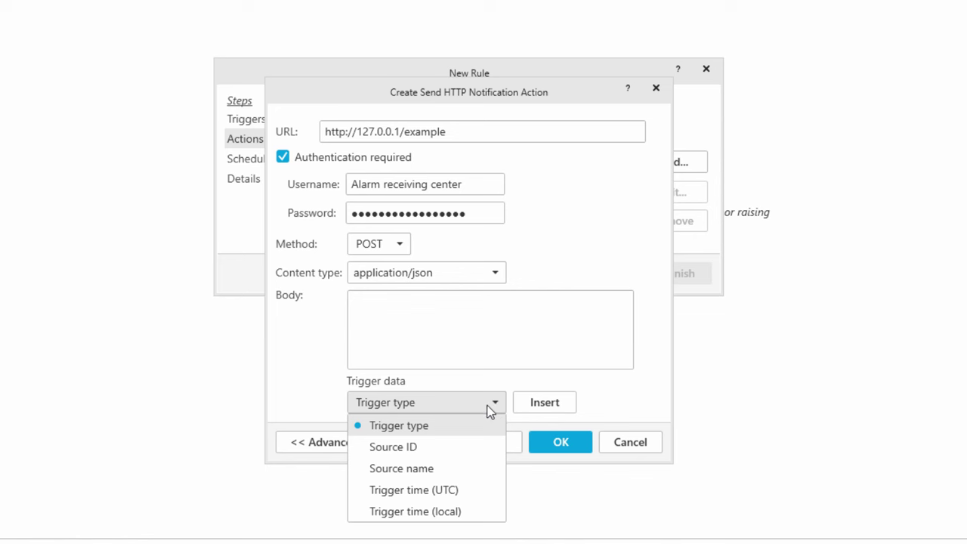
{"action": "left_click", "coordinate": [462, 458]}
{"action": "left_click", "coordinate": [541, 405]}
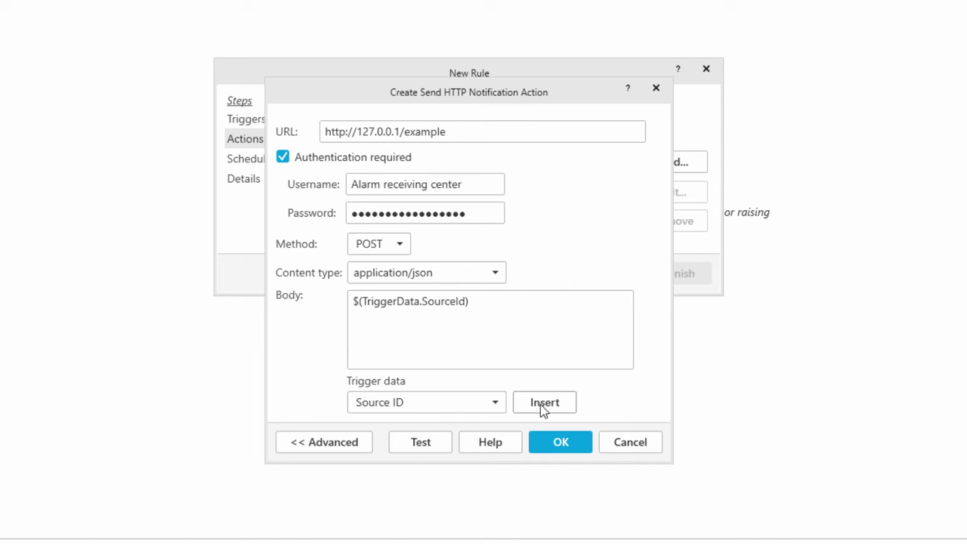
{"action": "left_click", "coordinate": [496, 401]}
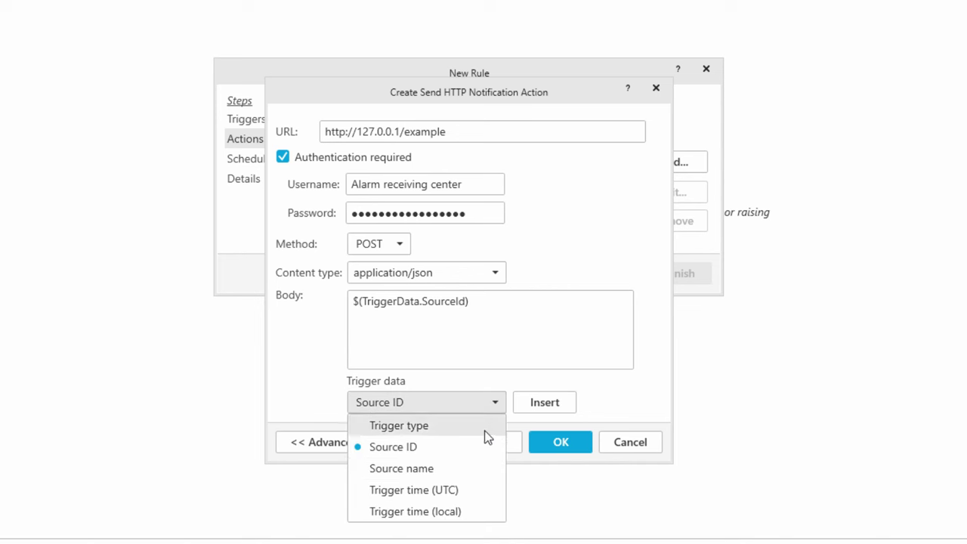
{"action": "left_click", "coordinate": [457, 493]}
{"action": "left_click", "coordinate": [541, 403]}
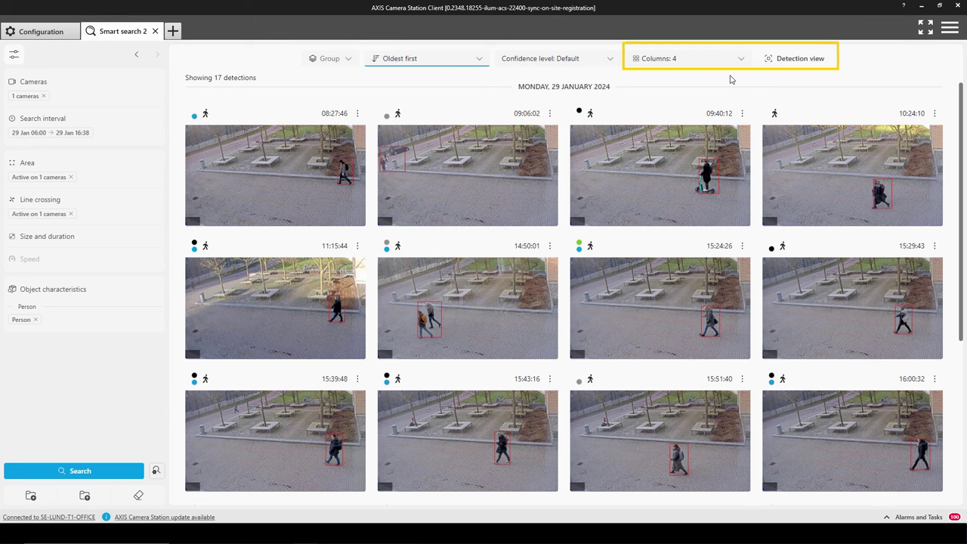
- Show the smart search results in 2 columns and switch to Detection view
{"action": "left_click", "coordinate": [718, 60]}
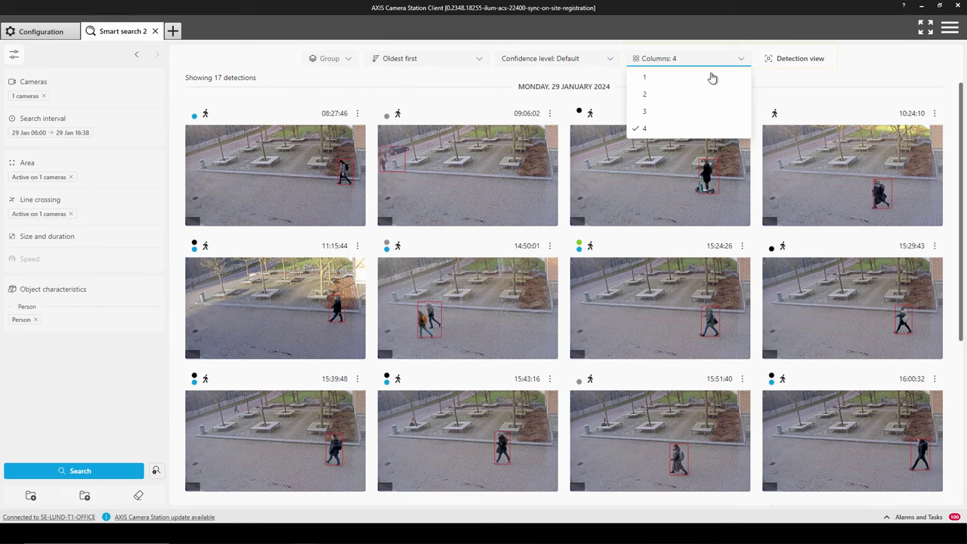
{"action": "left_click", "coordinate": [701, 96]}
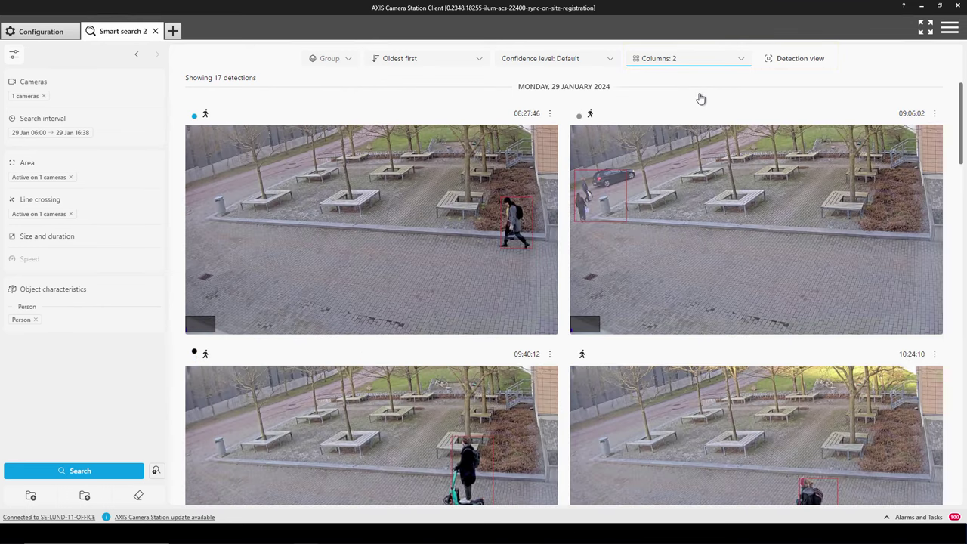
{"action": "scroll", "coordinate": [698, 184], "scroll_direction": "down", "scroll_amount": 3}
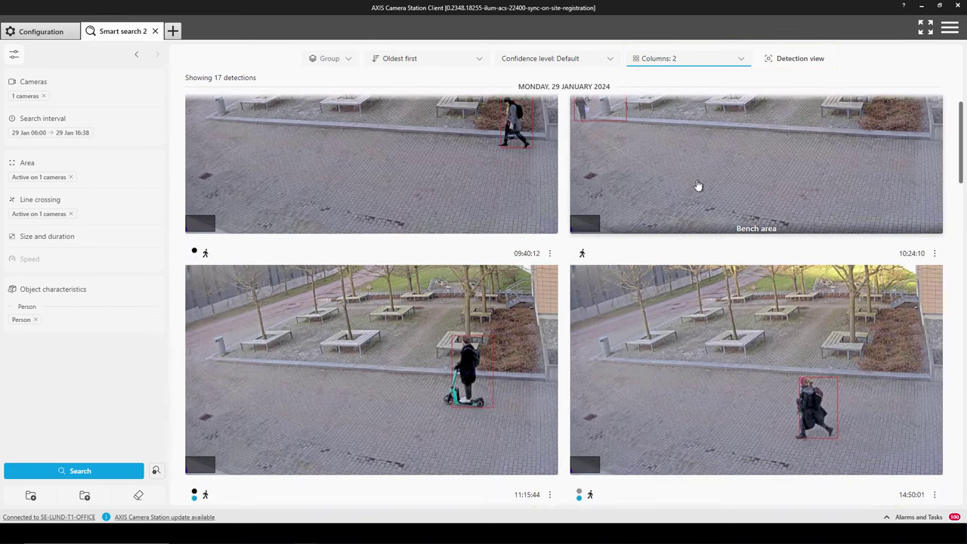
{"action": "scroll", "coordinate": [698, 184], "scroll_direction": "down", "scroll_amount": 3}
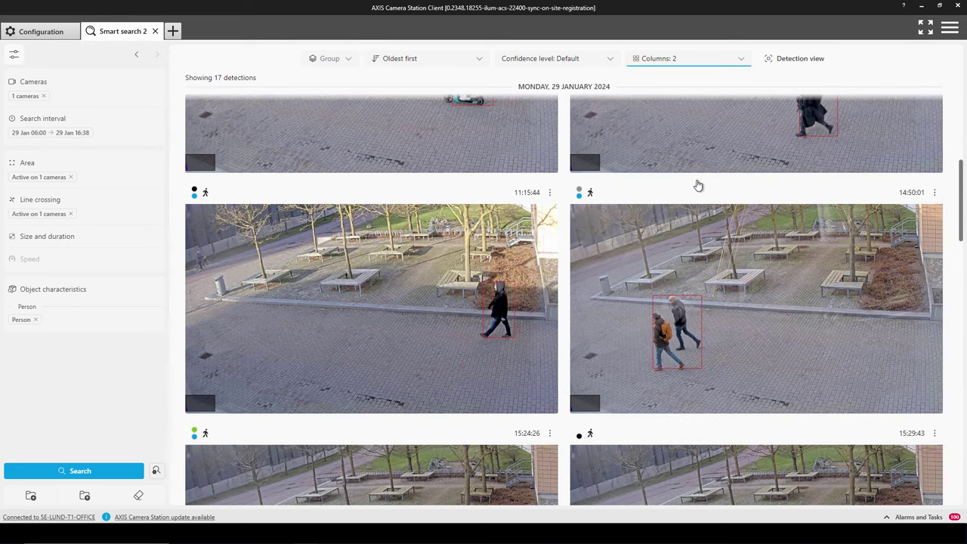
{"action": "left_click", "coordinate": [784, 61]}
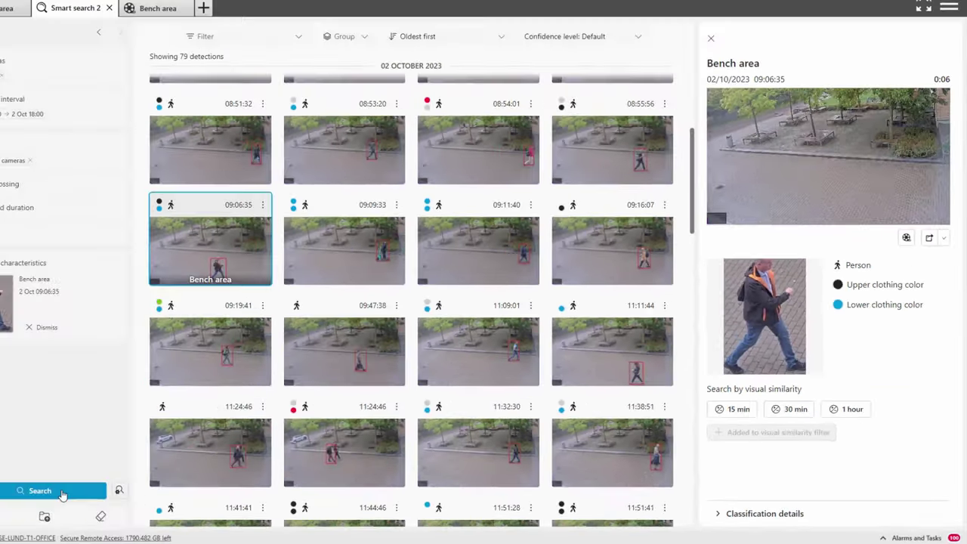
- Run the visual similarity search to rank 48 detections by Most similar
{"action": "left_click", "coordinate": [98, 494]}
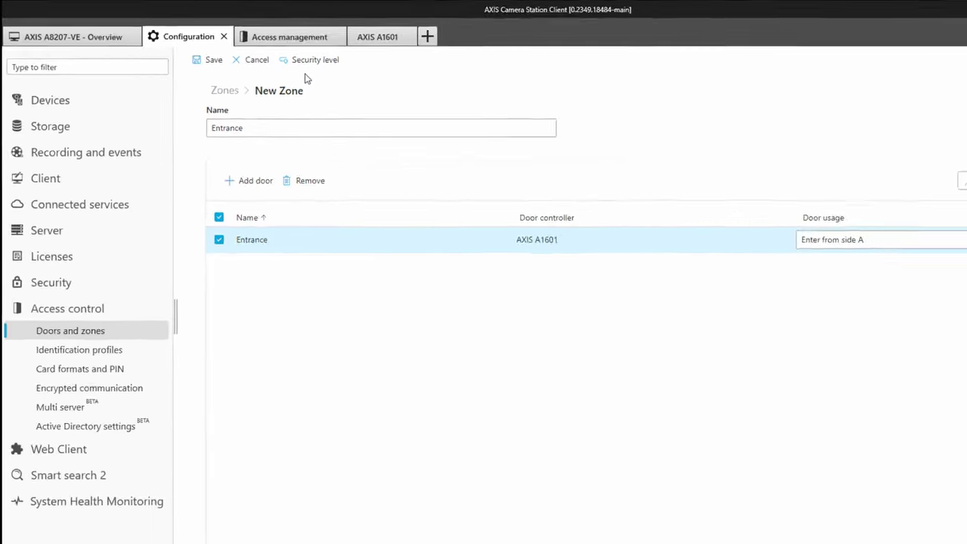
- Enable anti-passback in the Entrance zone's security level, then expand More on a new cardholder
{"action": "left_click", "coordinate": [270, 53]}
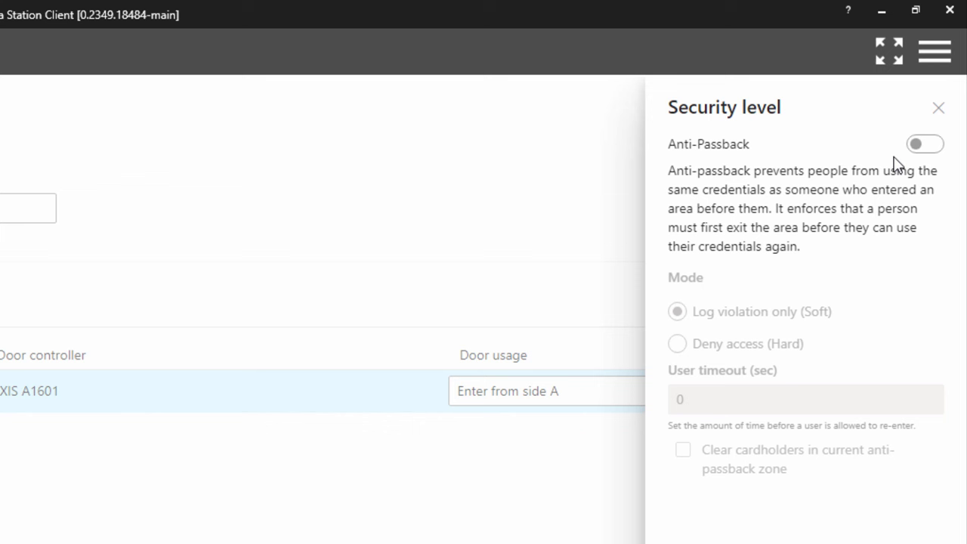
{"action": "left_click", "coordinate": [921, 149]}
{"action": "left_click", "coordinate": [921, 150]}
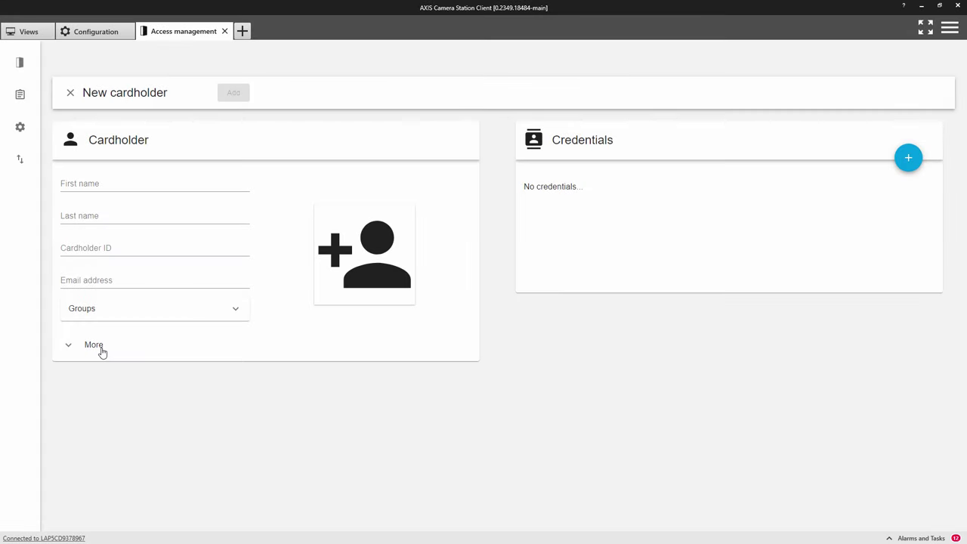
{"action": "left_click", "coordinate": [102, 353]}
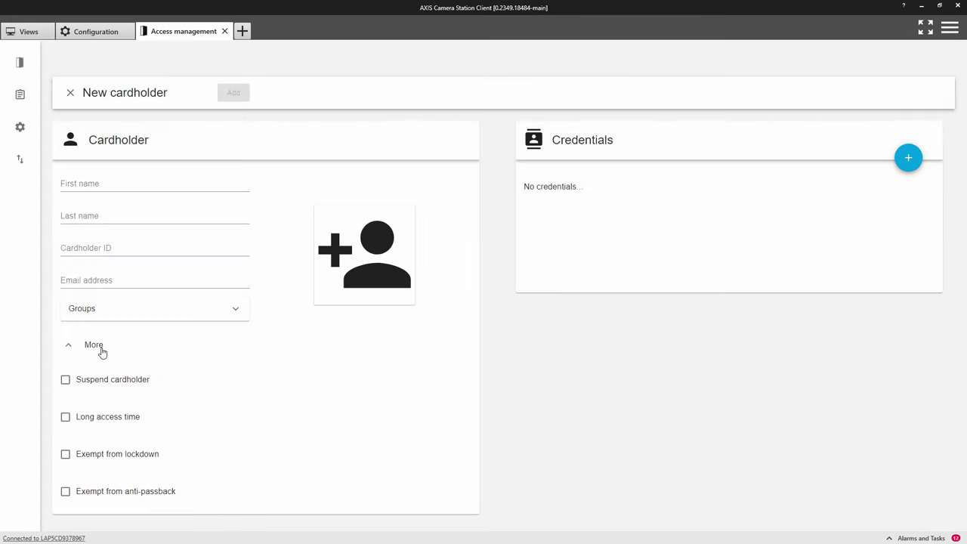
- Tick 'Exempt from anti-passback' for the new cardholder
{"action": "left_click", "coordinate": [92, 498]}
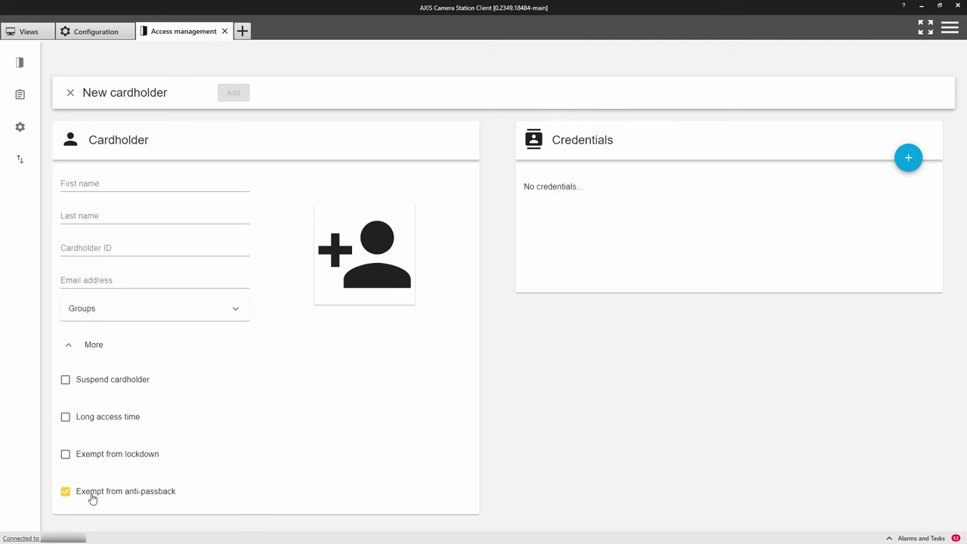